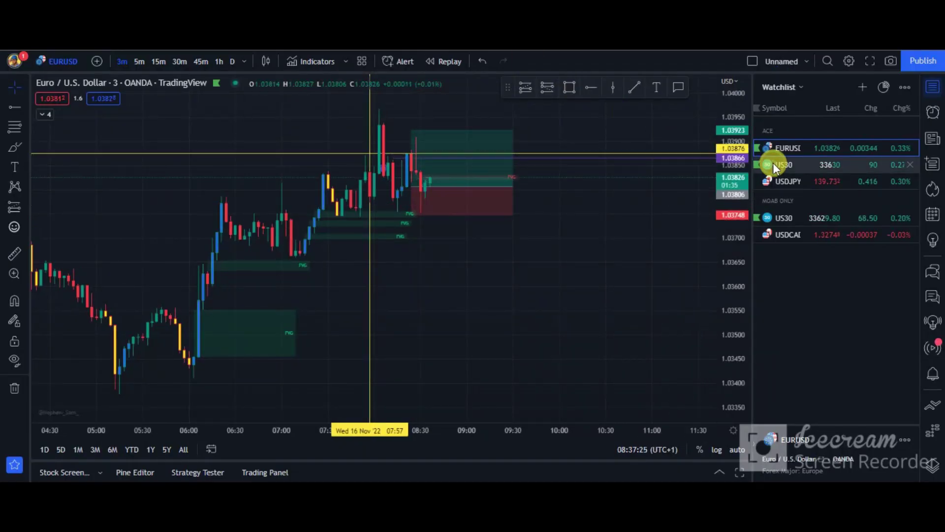
Dismiss the triggered EURUSD alert and switch the chart to the US30 symbol
{"action": "left_click", "coordinate": [773, 164]}
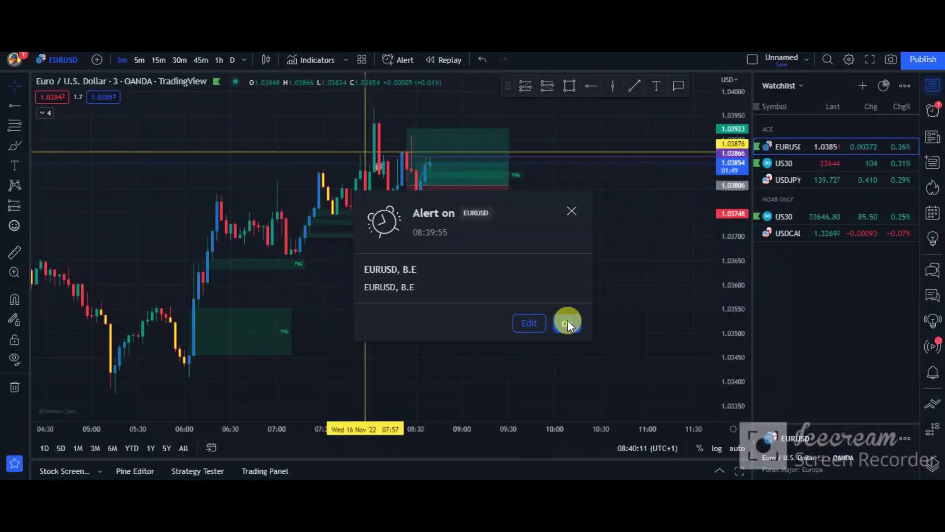
{"action": "left_click", "coordinate": [568, 320]}
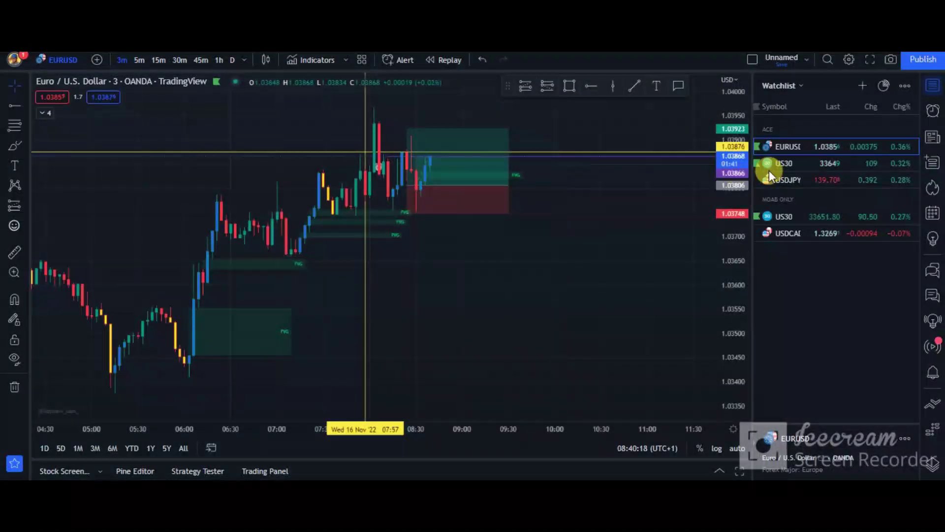
{"action": "left_click", "coordinate": [782, 166]}
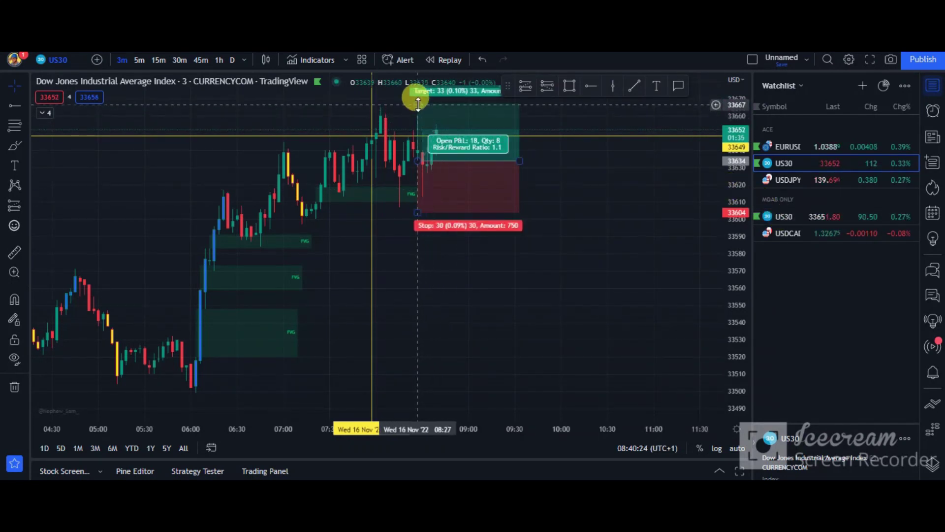
Set the long position's target to 30 points and view it on the 1-minute BLACKBULL US30 chart
{"action": "left_click_drag", "start_coordinate": [420, 104], "coordinate": [446, 107]}
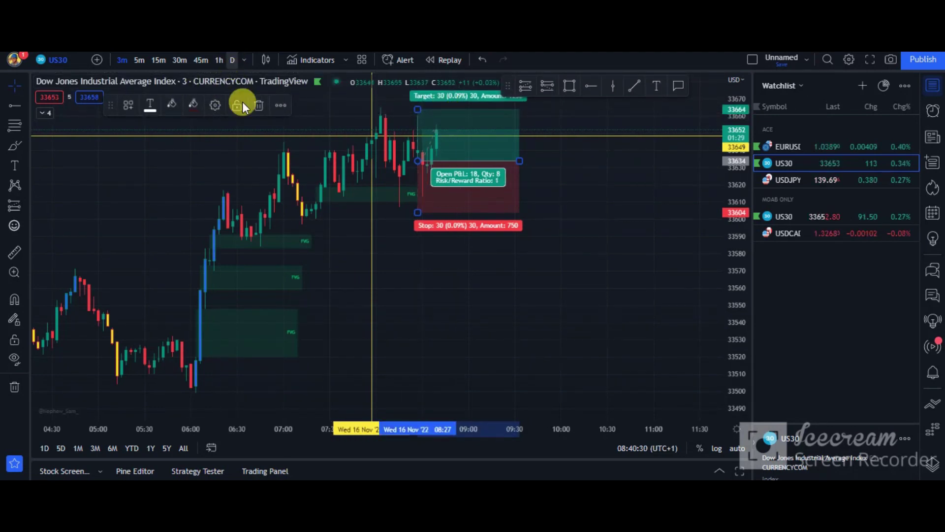
{"action": "key", "text": "1"}
{"action": "key", "text": "Return"}
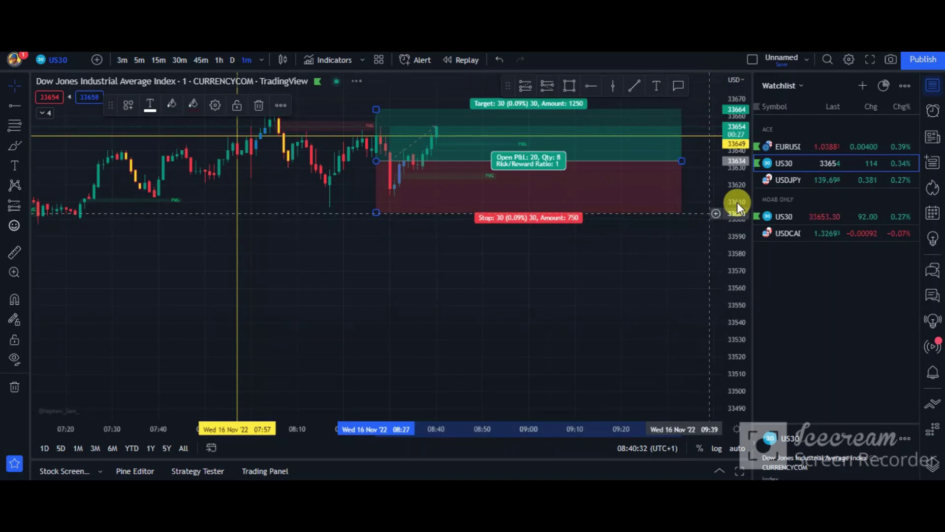
{"action": "left_click", "coordinate": [779, 219]}
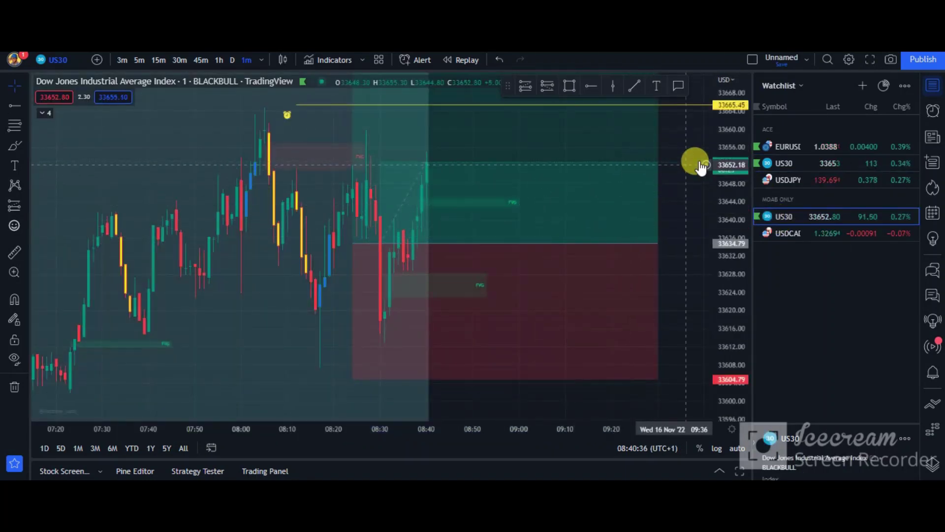
{"action": "left_click_drag", "start_coordinate": [728, 126], "coordinate": [728, 148]}
{"action": "left_click", "coordinate": [380, 169]}
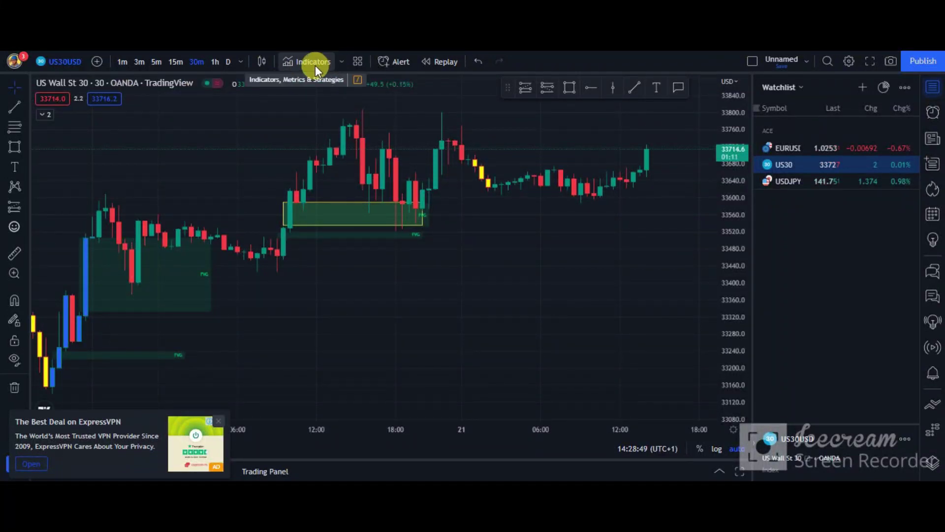
Open and close the indicators list, switch to 30-minute candles, and select the yellow FVG rectangle
{"action": "left_click", "coordinate": [315, 65]}
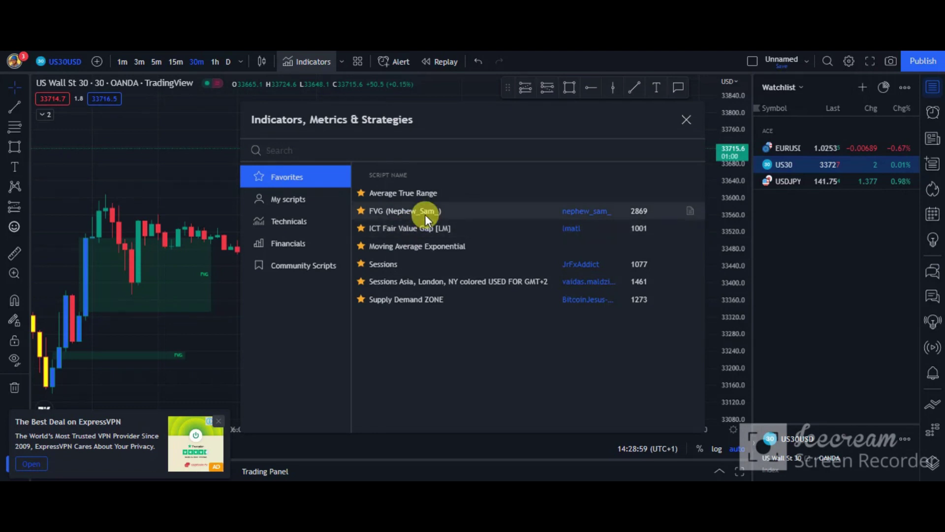
{"action": "left_click", "coordinate": [215, 202]}
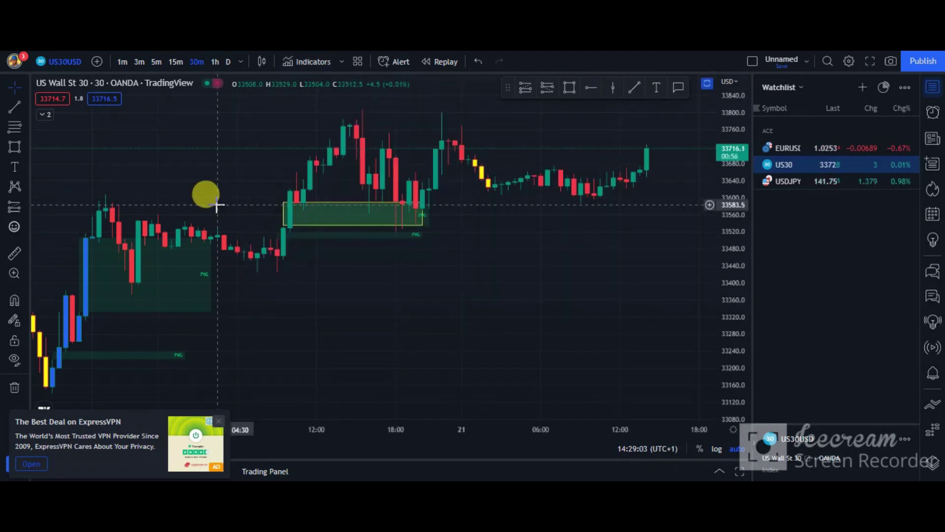
{"action": "left_click", "coordinate": [199, 56]}
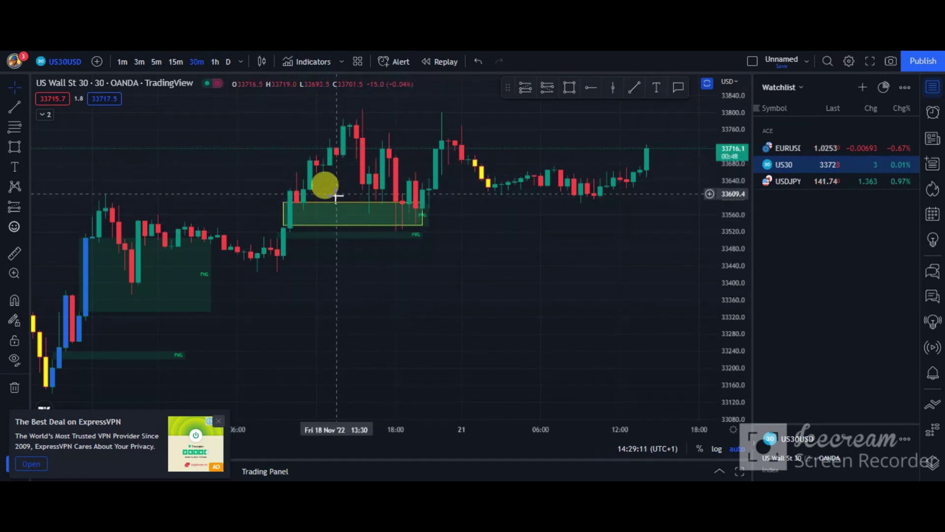
{"action": "left_click", "coordinate": [298, 213]}
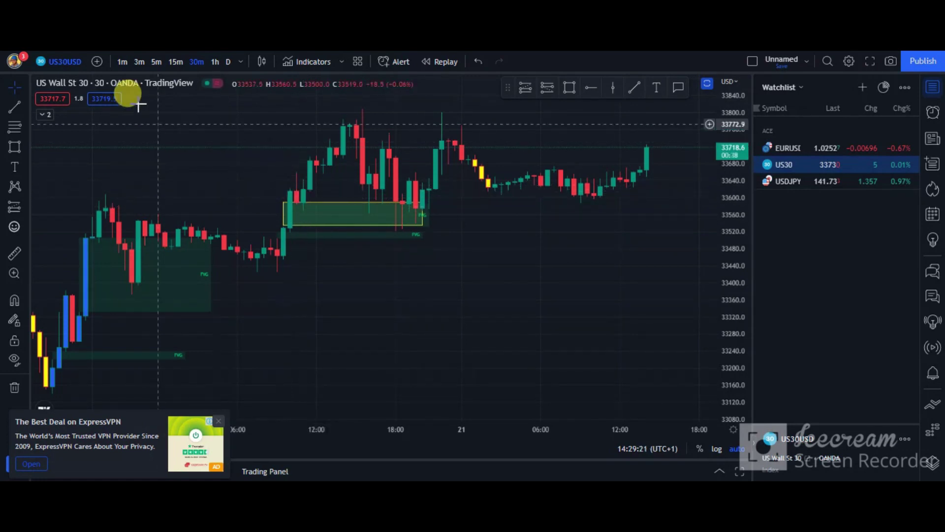
Switch US30 to 5-minute candles and close the VPN ad and upgrade prompt
{"action": "left_click", "coordinate": [155, 61]}
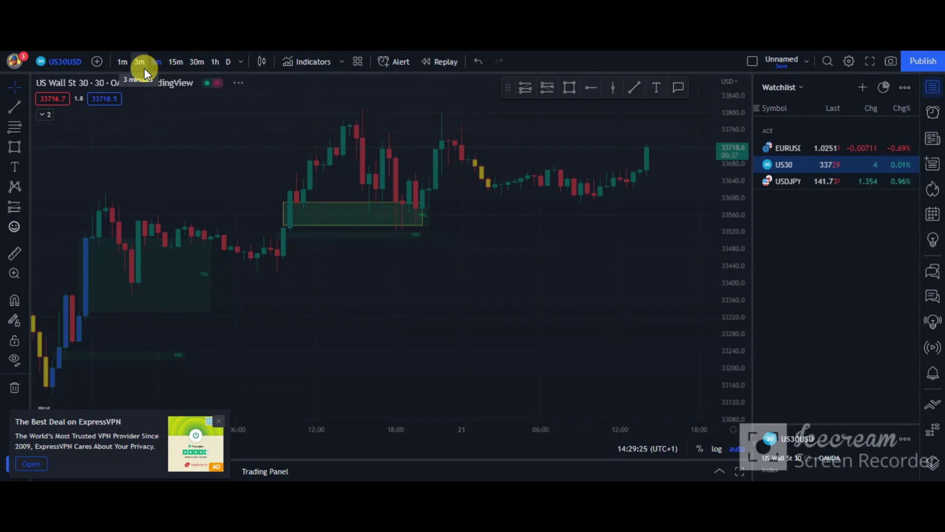
{"action": "left_click", "coordinate": [217, 420]}
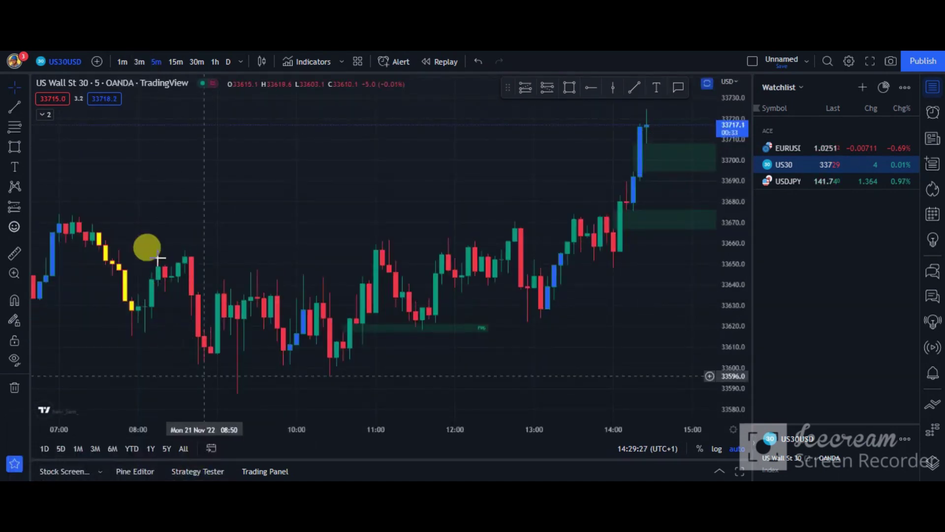
{"action": "left_click", "coordinate": [625, 83]}
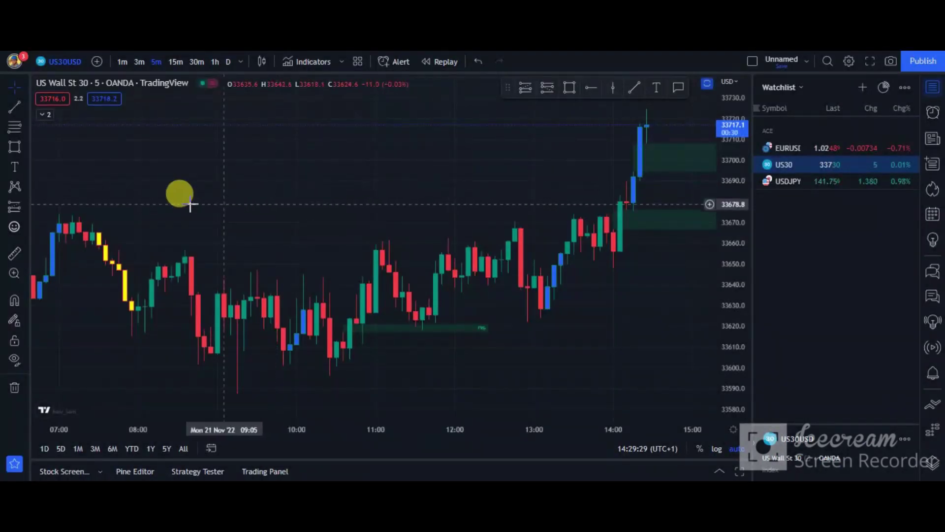
Pan back to bring the yellow fair value gap zone and its preceding rally into view
{"action": "left_click_drag", "start_coordinate": [185, 196], "coordinate": [507, 151]}
{"action": "scroll", "coordinate": [138, 170], "scroll_direction": "down", "scroll_amount": 8}
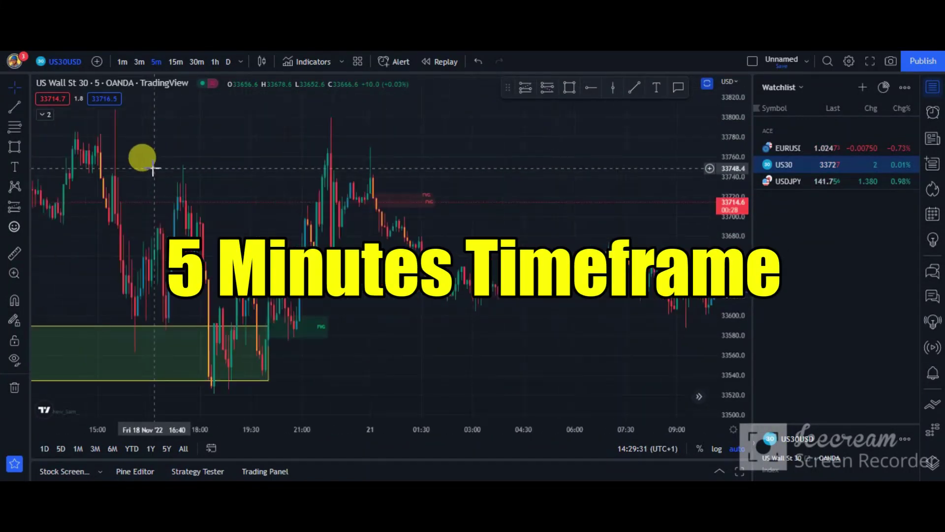
{"action": "left_click_drag", "start_coordinate": [374, 212], "coordinate": [498, 180]}
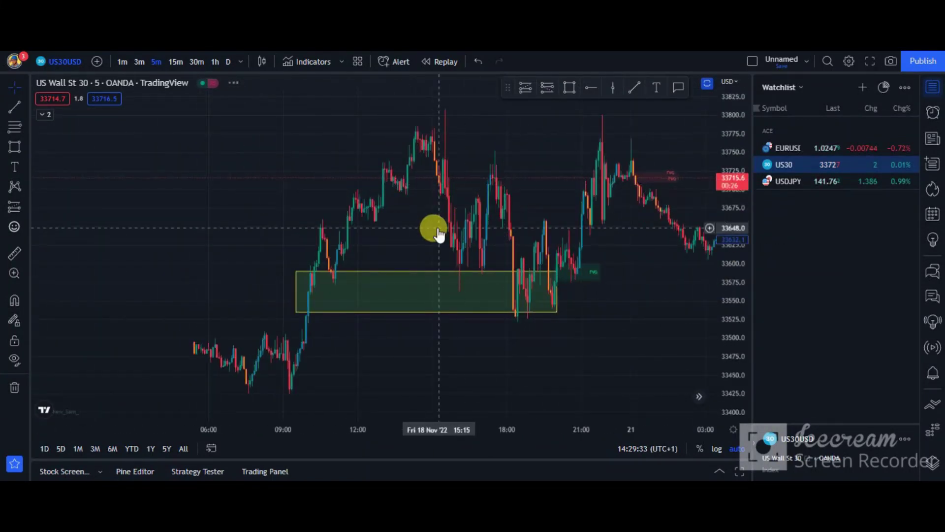
{"action": "scroll", "coordinate": [433, 228], "scroll_direction": "up", "scroll_amount": 3}
{"action": "left_click_drag", "start_coordinate": [251, 232], "coordinate": [396, 232]}
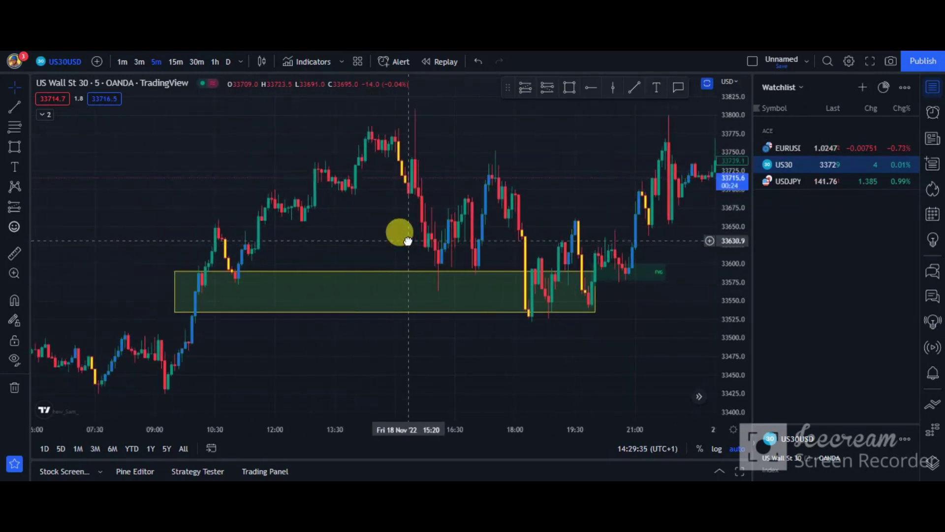
{"action": "scroll", "coordinate": [389, 241], "scroll_direction": "up", "scroll_amount": 3}
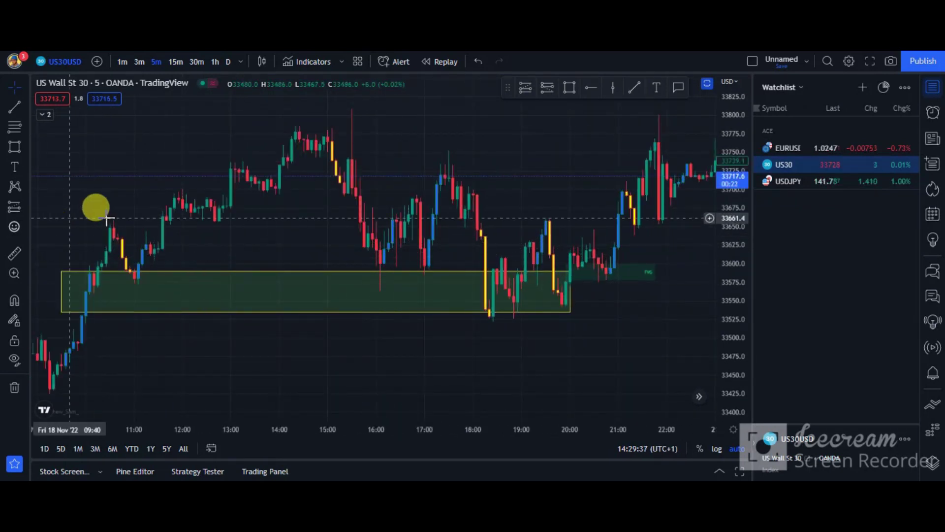
{"action": "left_click_drag", "start_coordinate": [97, 207], "coordinate": [412, 154]}
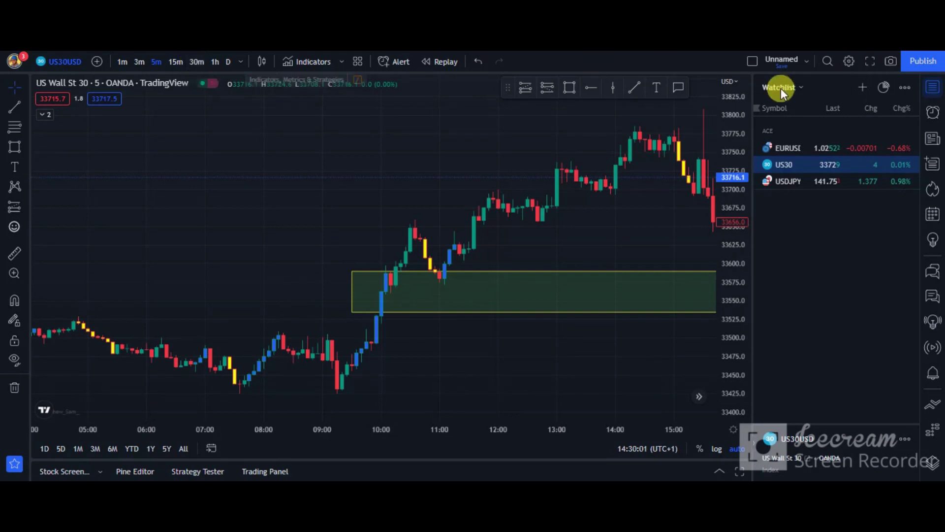
Draw a long position at the FVG top: entry 33601.1, stop 33564.6 (36.5 pts), target 33675.5 (74.4 pts)
{"action": "left_click", "coordinate": [525, 87]}
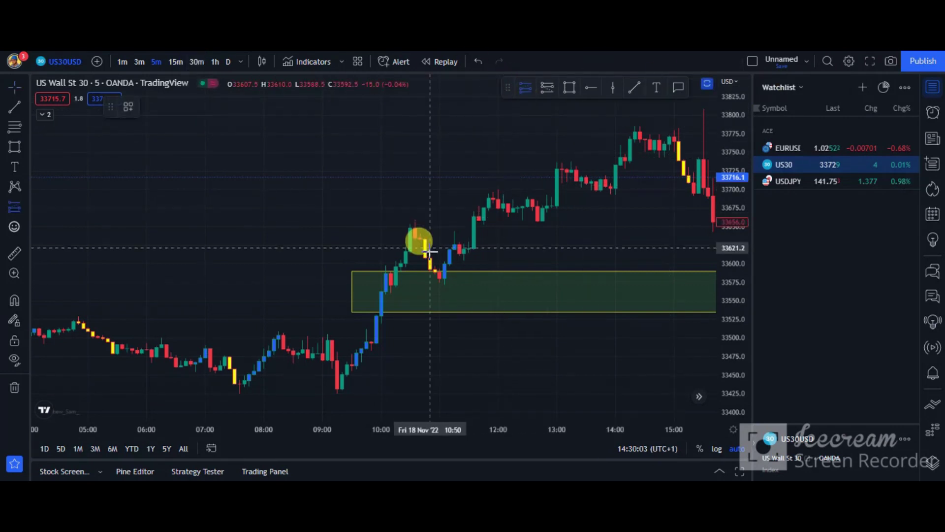
{"action": "left_click", "coordinate": [449, 262]}
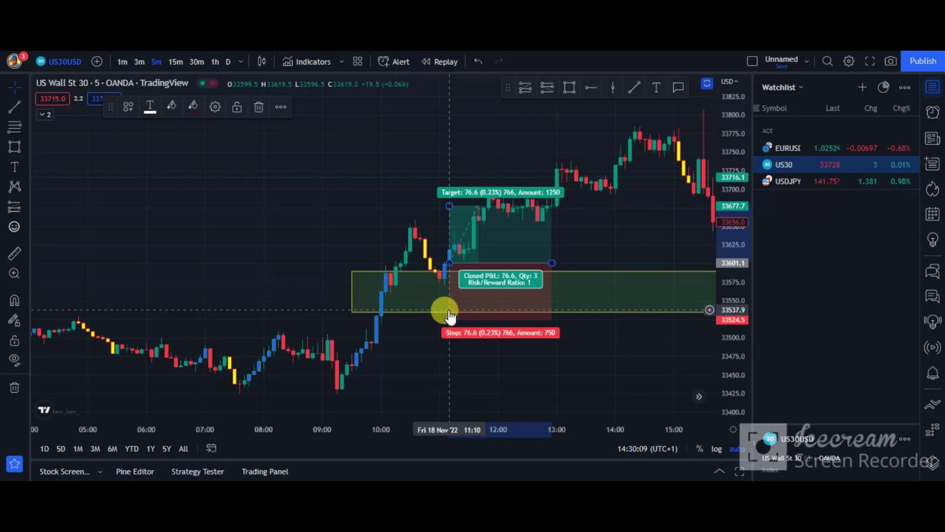
{"action": "left_click_drag", "start_coordinate": [449, 315], "coordinate": [485, 291]}
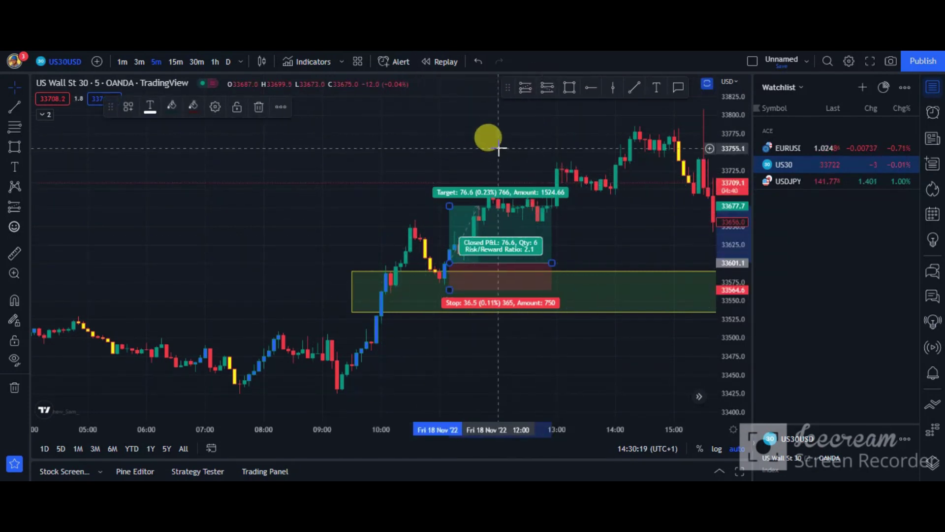
{"action": "mouse_move", "coordinate": [452, 215]}
{"action": "left_mouse_down"}
{"action": "mouse_move", "coordinate": [447, 203]}
{"action": "mouse_move", "coordinate": [477, 206]}
{"action": "mouse_move", "coordinate": [469, 220]}
{"action": "mouse_move", "coordinate": [400, 224]}
{"action": "mouse_move", "coordinate": [450, 204]}
{"action": "mouse_move", "coordinate": [500, 236]}
{"action": "left_mouse_up"}
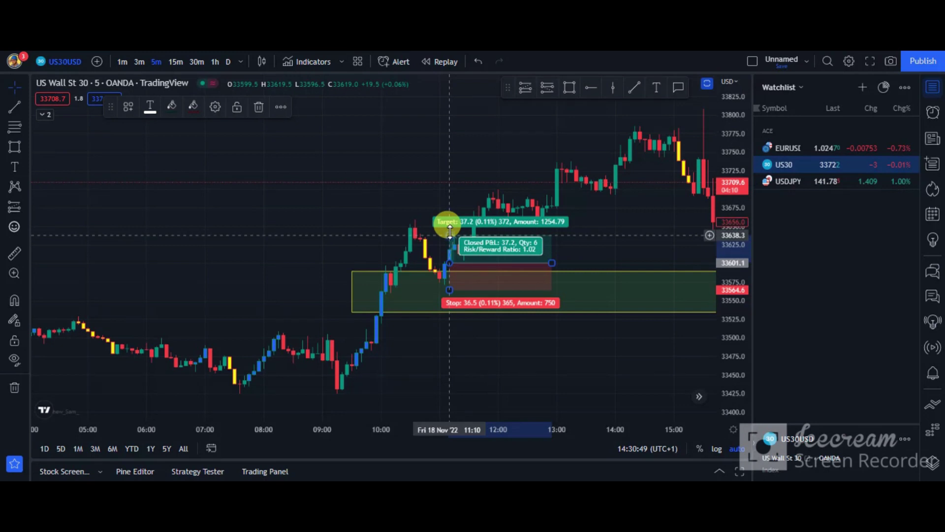
{"action": "left_click_drag", "start_coordinate": [450, 232], "coordinate": [456, 208]}
{"action": "left_click", "coordinate": [435, 162]}
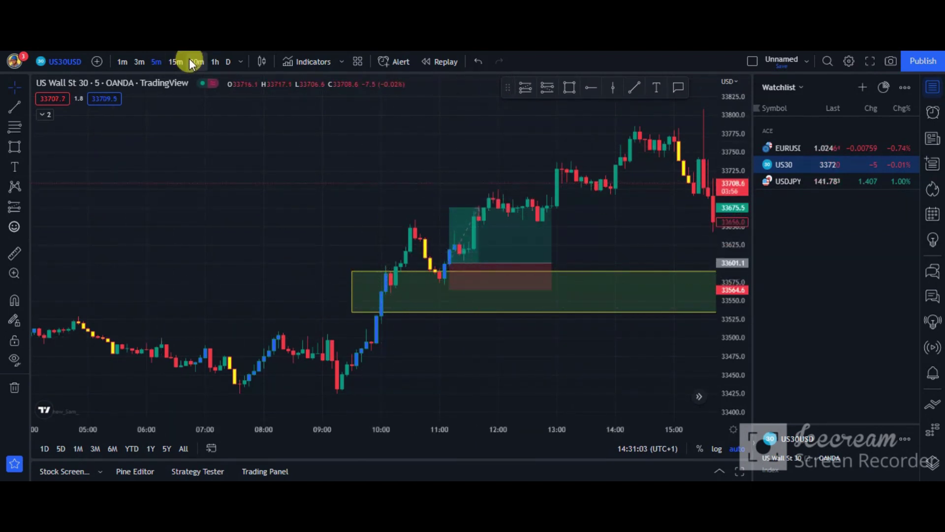
Switch to 3-minute candles and centre the gap zone and long position in view
{"action": "left_click", "coordinate": [146, 63]}
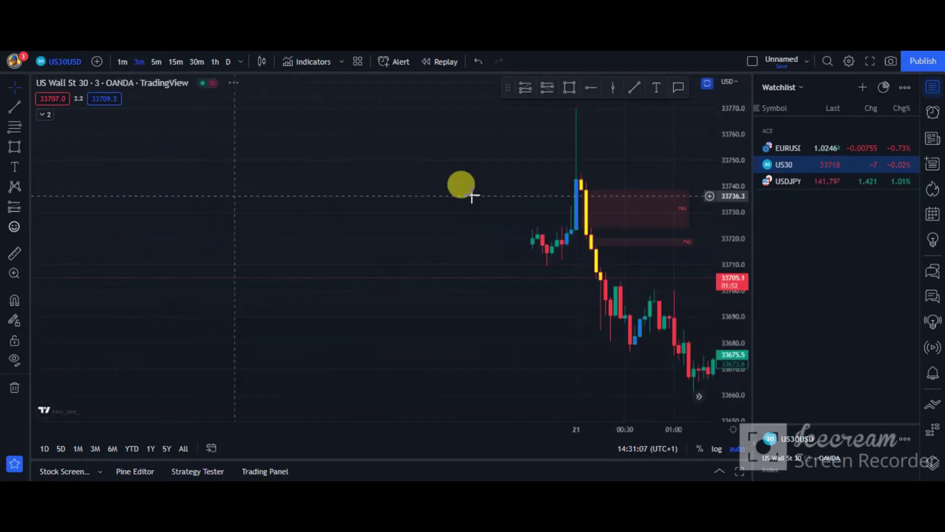
{"action": "scroll", "coordinate": [165, 179], "scroll_direction": "down", "scroll_amount": 3}
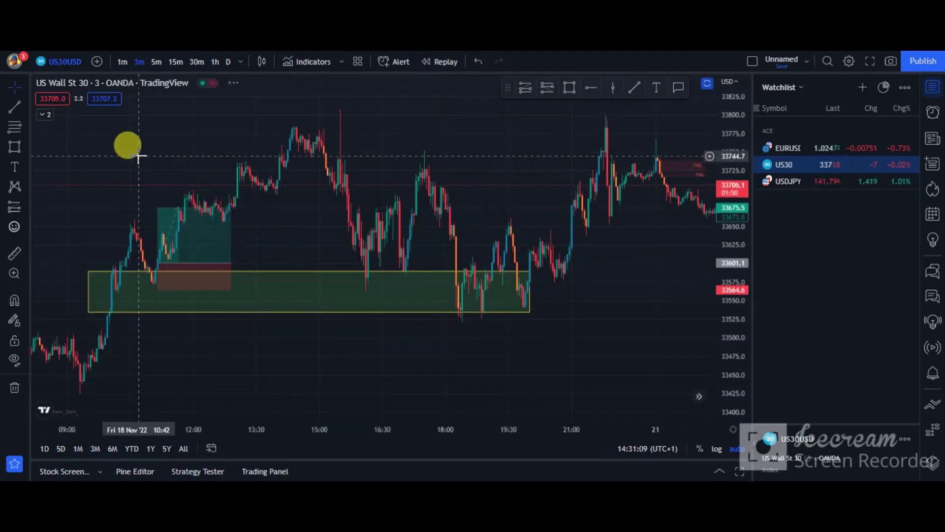
{"action": "left_click_drag", "start_coordinate": [127, 147], "coordinate": [465, 157]}
{"action": "scroll", "coordinate": [457, 179], "scroll_direction": "up", "scroll_amount": 3}
{"action": "left_click_drag", "start_coordinate": [264, 123], "coordinate": [596, 148]}
Scroll ahead to show later candles where the position hits its 74.4-point target
{"action": "scroll", "coordinate": [566, 167], "scroll_direction": "up", "scroll_amount": 1}
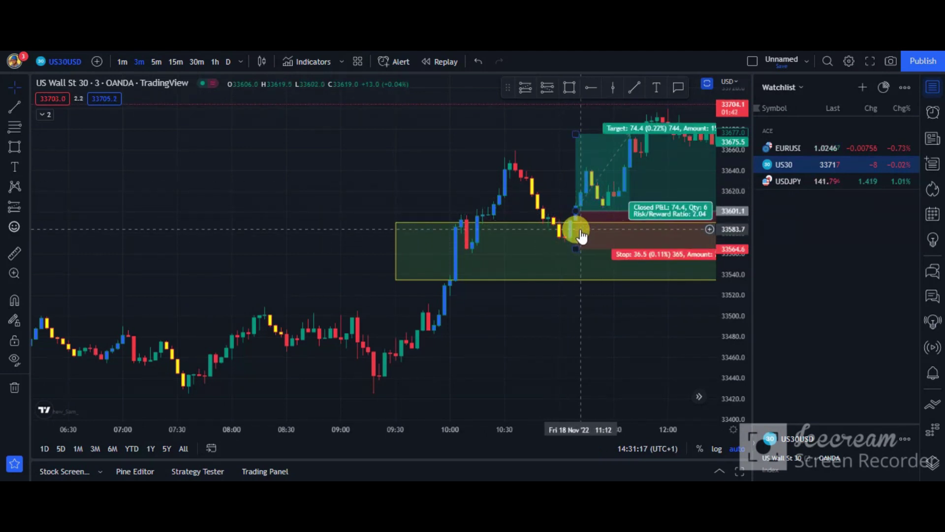
{"action": "scroll", "coordinate": [574, 162], "scroll_direction": "right", "scroll_amount": 3}
{"action": "scroll", "coordinate": [531, 108], "scroll_direction": "down", "scroll_amount": 2}
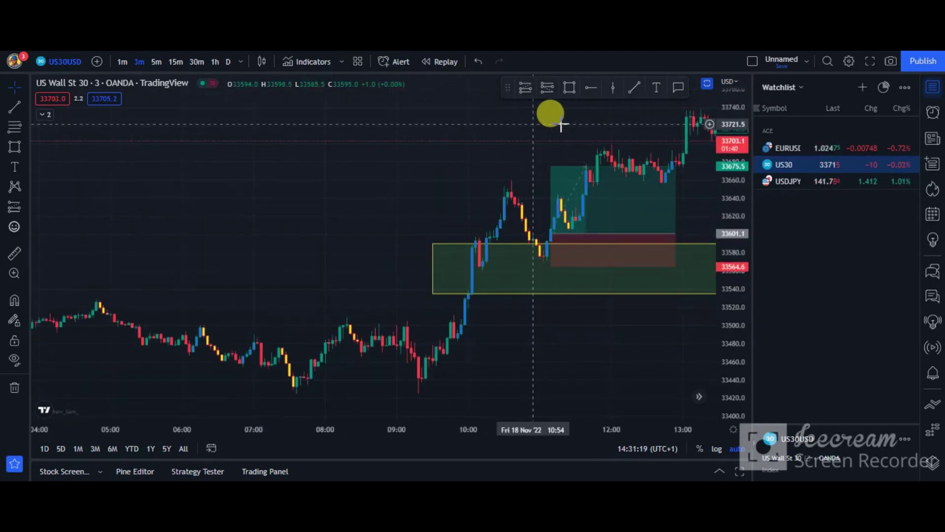
{"action": "scroll", "coordinate": [553, 116], "scroll_direction": "right", "scroll_amount": 2}
{"action": "left_click_drag", "start_coordinate": [481, 146], "coordinate": [340, 131]}
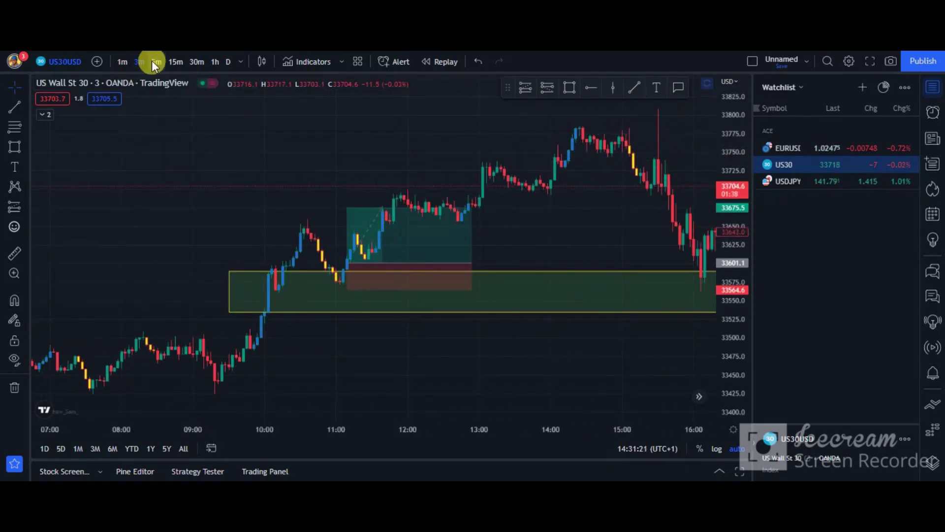